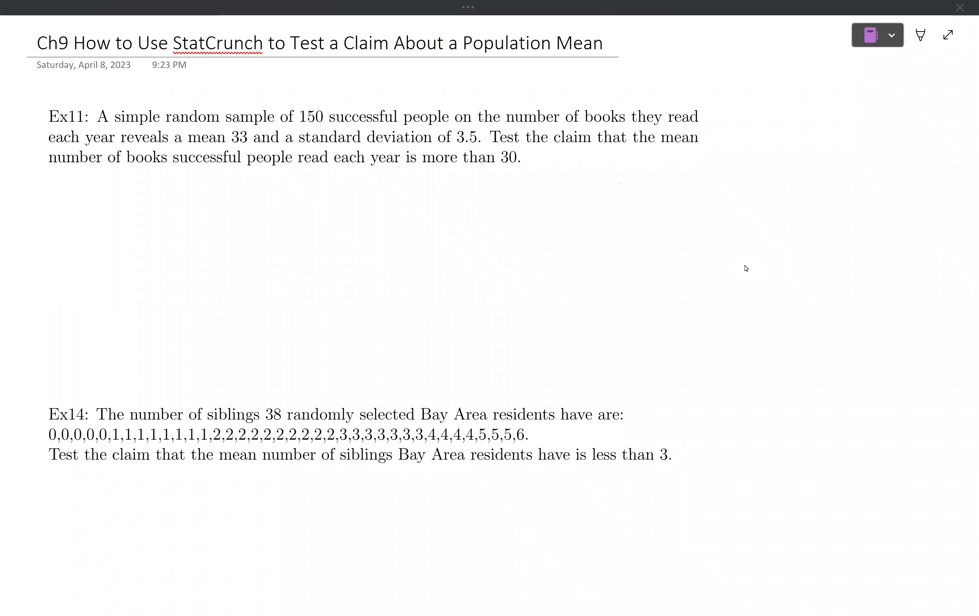
Underline the claim about the mean in Ex11 and annotate it by hand with μ > 30
left_click_drag(635, 145, 706, 144)
left_click_drag(52, 169, 492, 165)
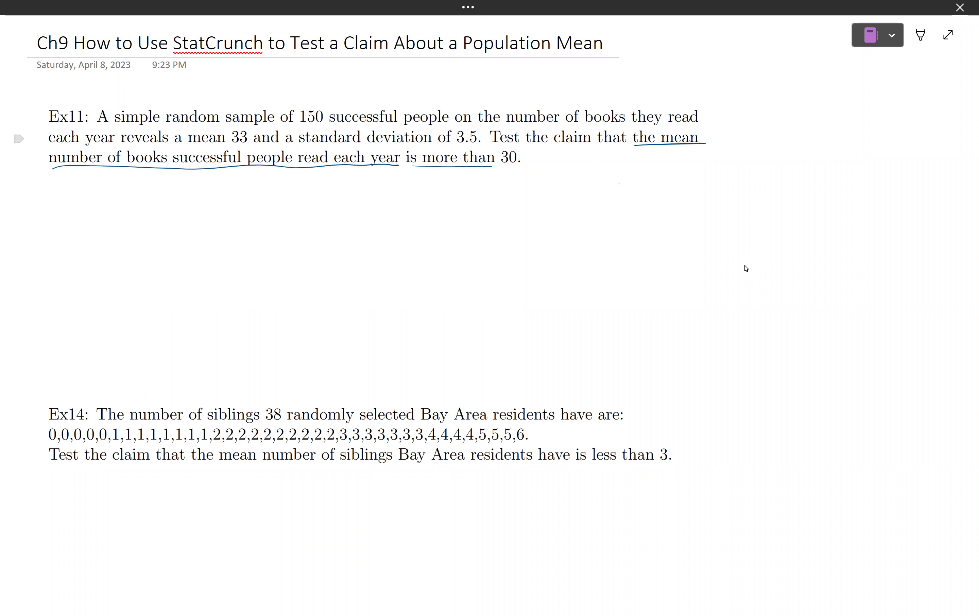
left_click_drag(220, 194, 248, 173)
mouse_move(430, 174)
left_mouse_down()
mouse_move(450, 184)
mouse_move(436, 196)
left_mouse_up()
mouse_move(504, 176)
left_mouse_down()
mouse_move(506, 189)
mouse_move(526, 179)
left_mouse_up()
Handwrite the Ex11 hypotheses below the problem: H0: μ = 30 and H1: μ > 30
mouse_move(168, 223)
left_mouse_down()
mouse_move(170, 243)
mouse_move(189, 238)
left_mouse_up()
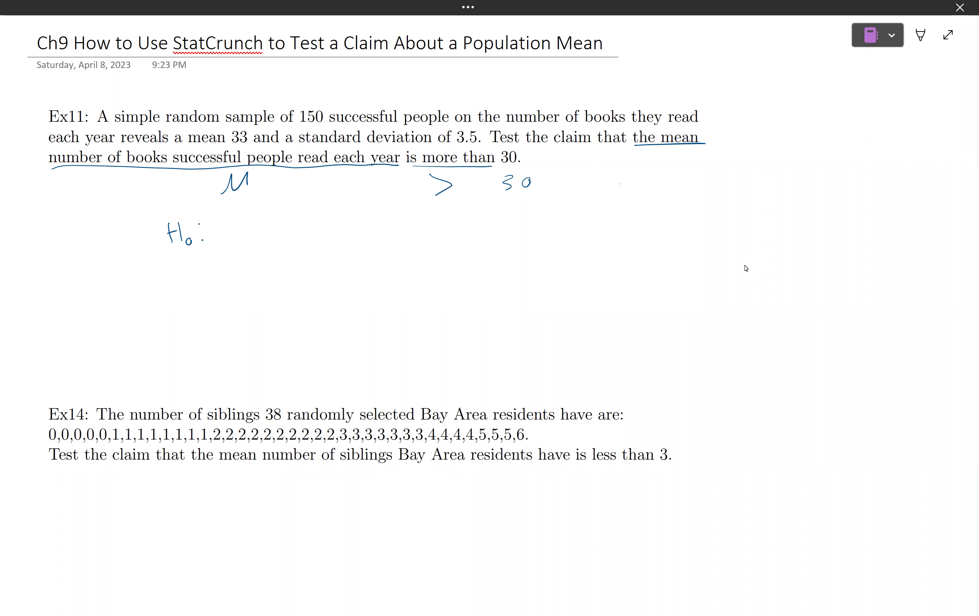
mouse_move(171, 258)
left_mouse_down()
mouse_move(173, 276)
mouse_move(184, 271)
left_mouse_up()
left_click_drag(193, 263, 189, 277)
mouse_move(185, 278)
left_mouse_down()
mouse_move(238, 261)
mouse_move(244, 276)
mouse_move(300, 255)
left_mouse_up()
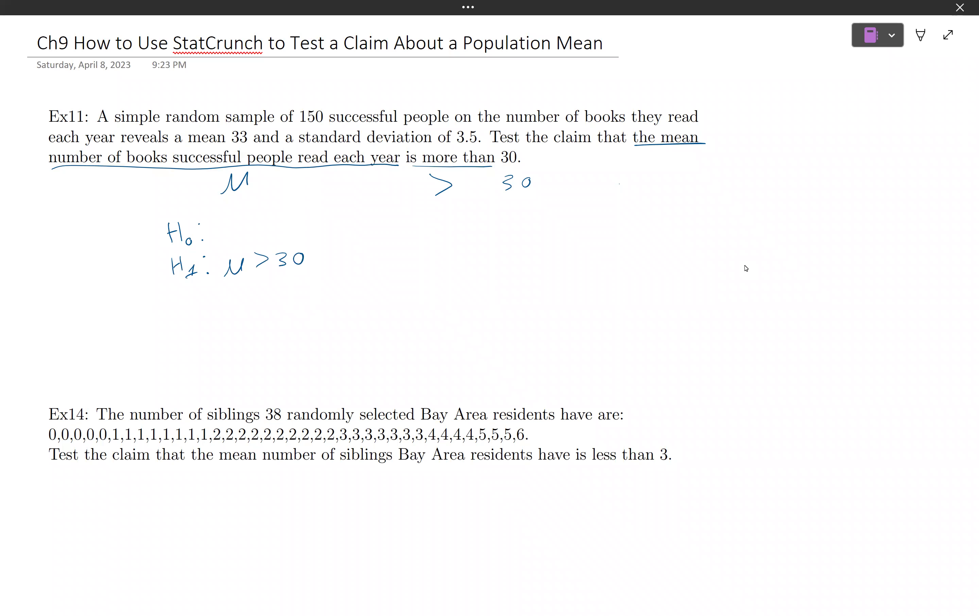
mouse_move(247, 225)
left_mouse_down()
mouse_move(258, 225)
mouse_move(229, 223)
mouse_move(278, 217)
mouse_move(272, 233)
mouse_move(293, 220)
left_mouse_up()
Underline the claim about the mean number of siblings in Ex14 and annotate it with μ < 3
left_click_drag(194, 466, 648, 464)
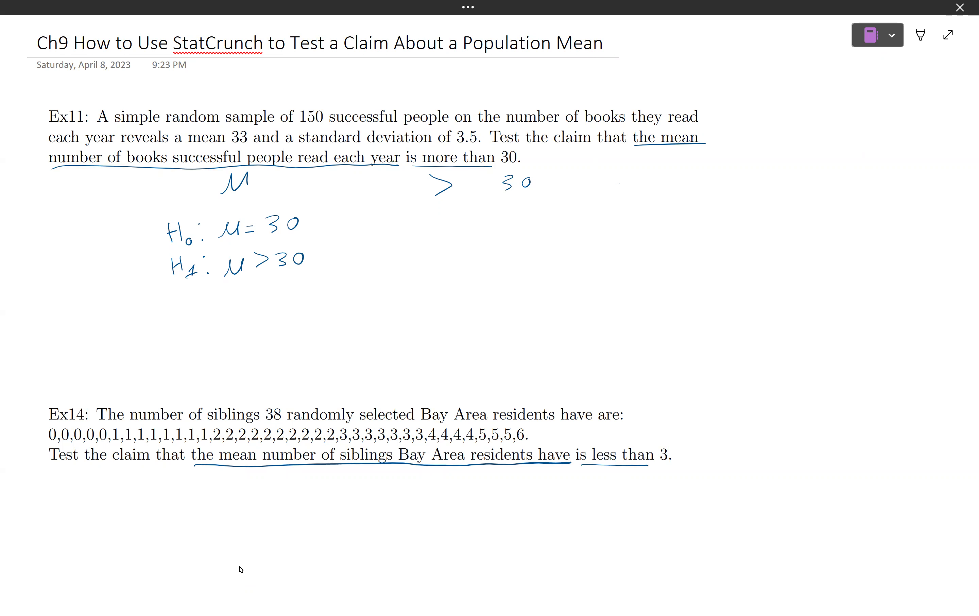
mouse_move(349, 491)
left_mouse_down()
mouse_move(360, 474)
mouse_move(377, 488)
left_mouse_up()
mouse_move(616, 474)
left_mouse_down()
mouse_move(622, 490)
mouse_move(665, 480)
mouse_move(655, 487)
left_mouse_up()
Handwrite the Ex14 hypotheses below the annotations: H0: μ = 3 and H1: μ < 3
mouse_move(274, 513)
left_mouse_down()
mouse_move(274, 536)
mouse_move(296, 533)
mouse_move(287, 565)
left_mouse_up()
mouse_move(276, 557)
left_mouse_down()
mouse_move(295, 570)
mouse_move(349, 550)
mouse_move(411, 550)
mouse_move(406, 557)
left_mouse_up()
left_click(315, 550)
mouse_move(342, 524)
left_mouse_down()
mouse_move(360, 510)
mouse_move(383, 511)
left_mouse_up()
left_click_drag(375, 520, 402, 518)
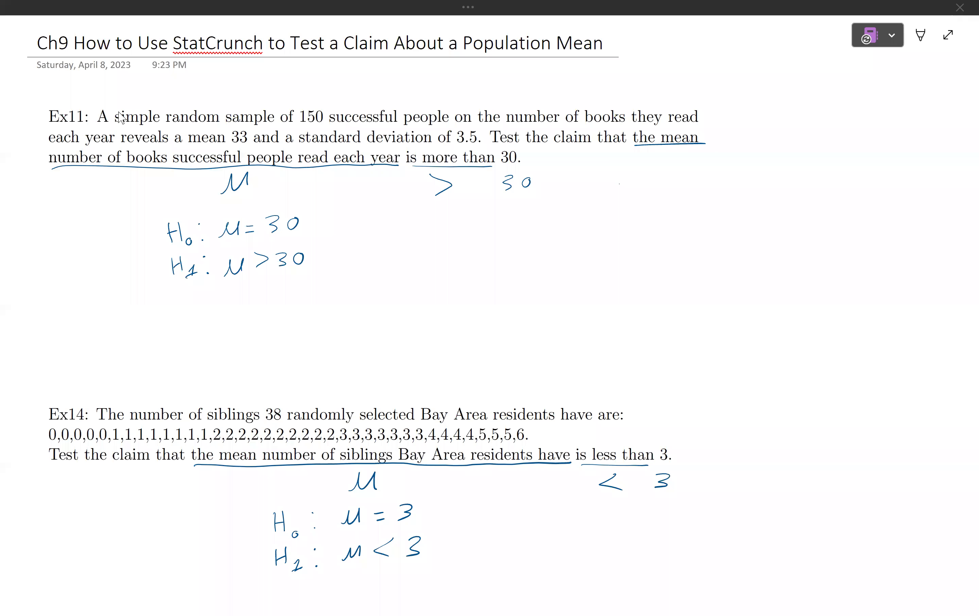
Switch to StatCrunch and start a one-sample T test from summary statistics
key("alt+Tab")
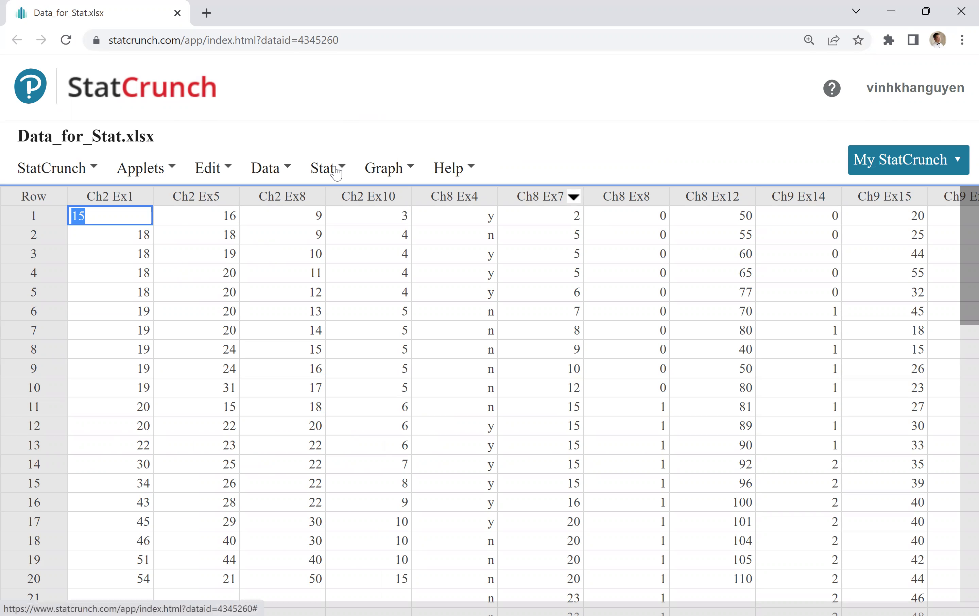
left_click(337, 170)
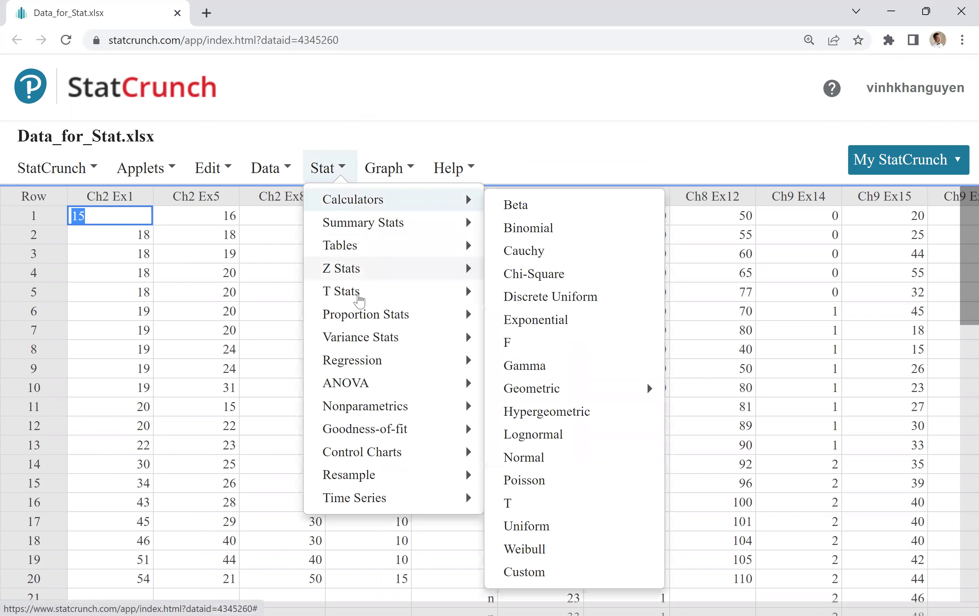
mouse_move(357, 292)
mouse_move(546, 300)
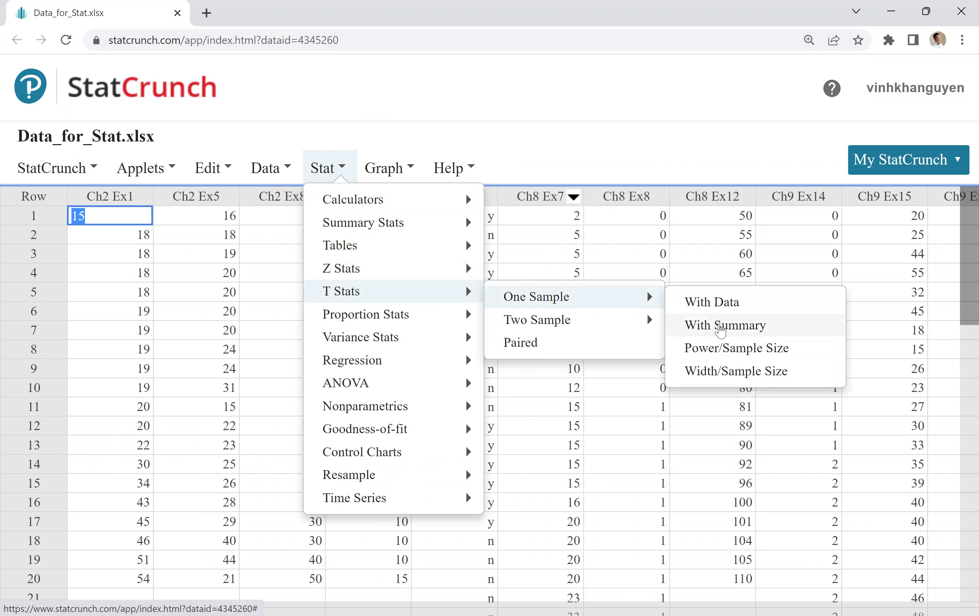
left_click(720, 326)
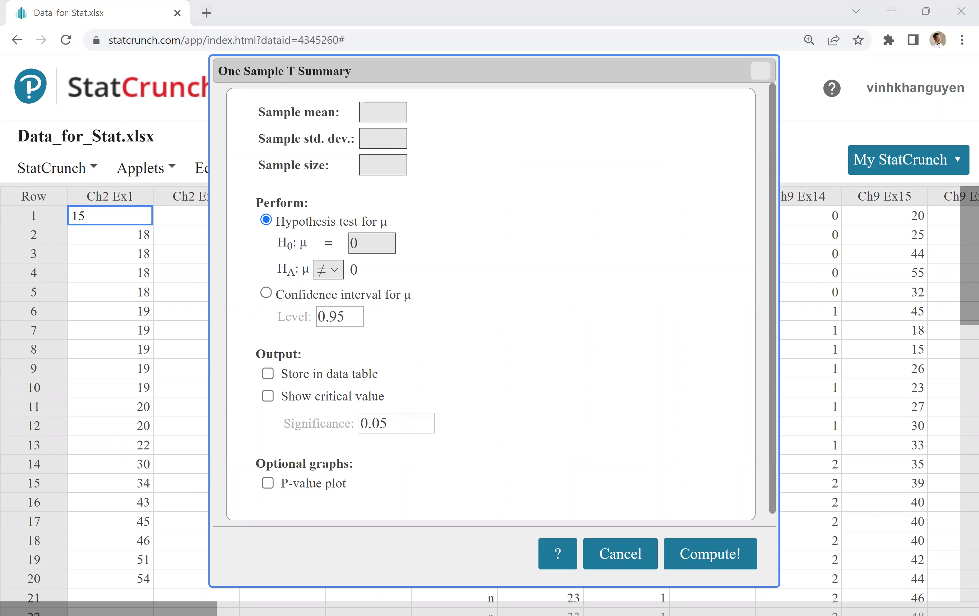
Enter the Ex11 summary statistics: sample mean 33, sample standard deviation 3.5 and sample size 150
left_click(491, 156)
type("33")
left_click(389, 135)
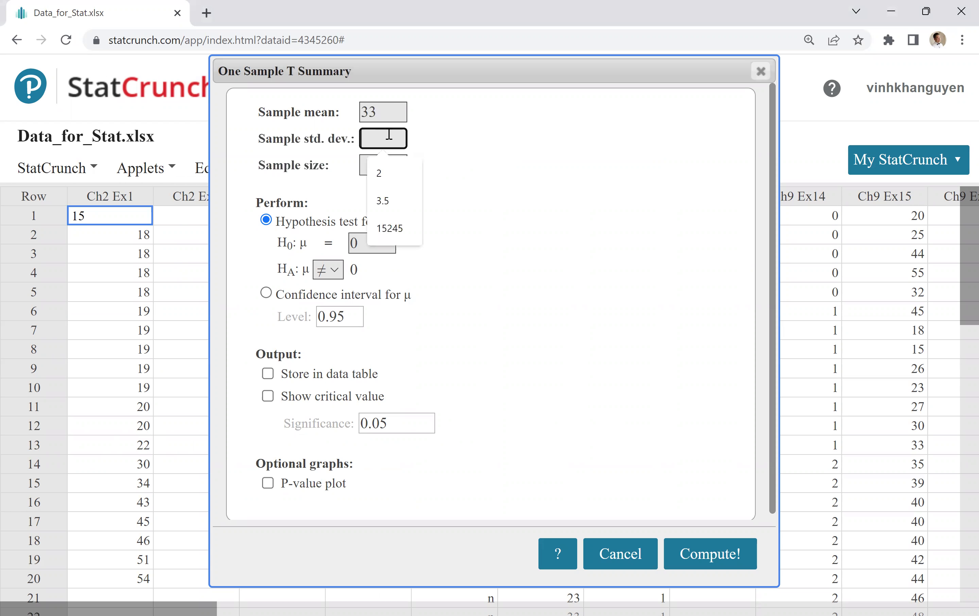
type("3.5")
left_click(378, 165)
type("150")
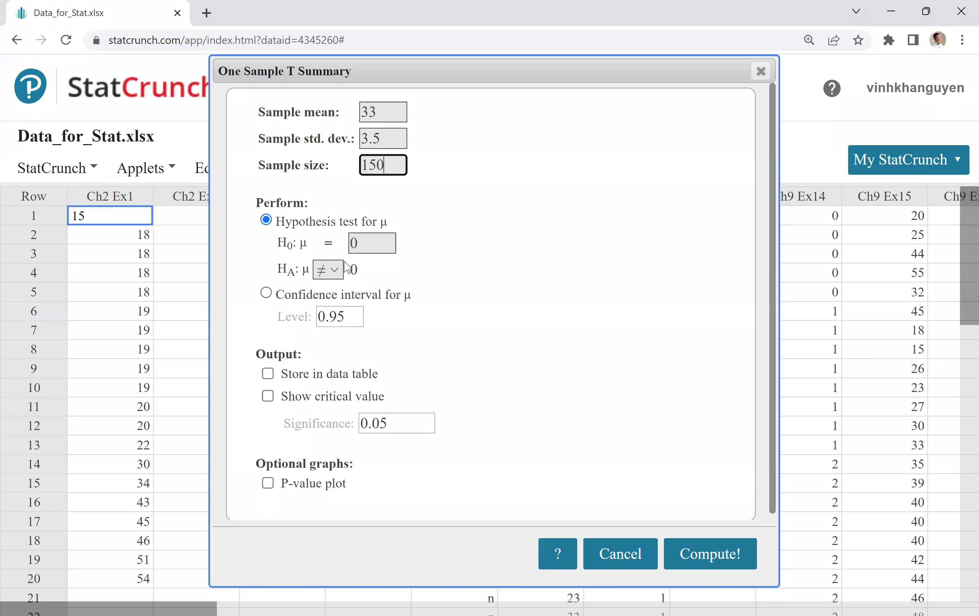
Set the hypothesis test to a null mean of 30 with a greater-than alternative
left_click(364, 244)
key("BackSpace")
type("30")
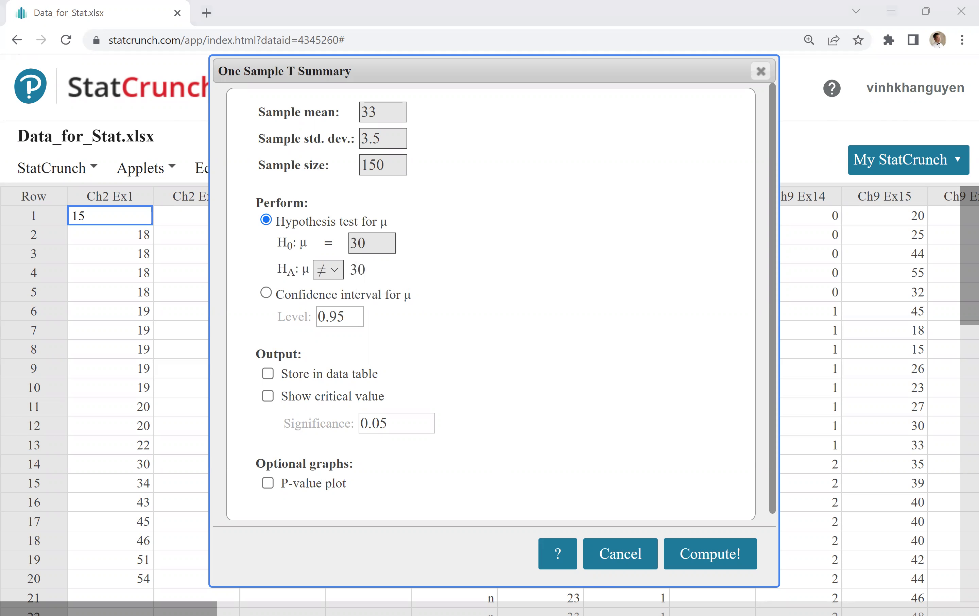
key("alt+Tab")
left_click(328, 270)
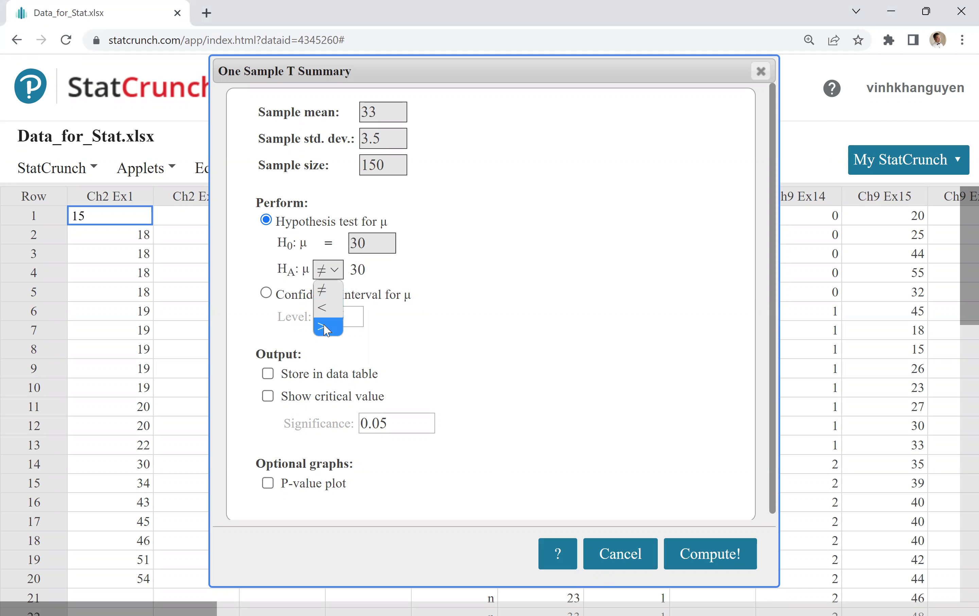
left_click(326, 328)
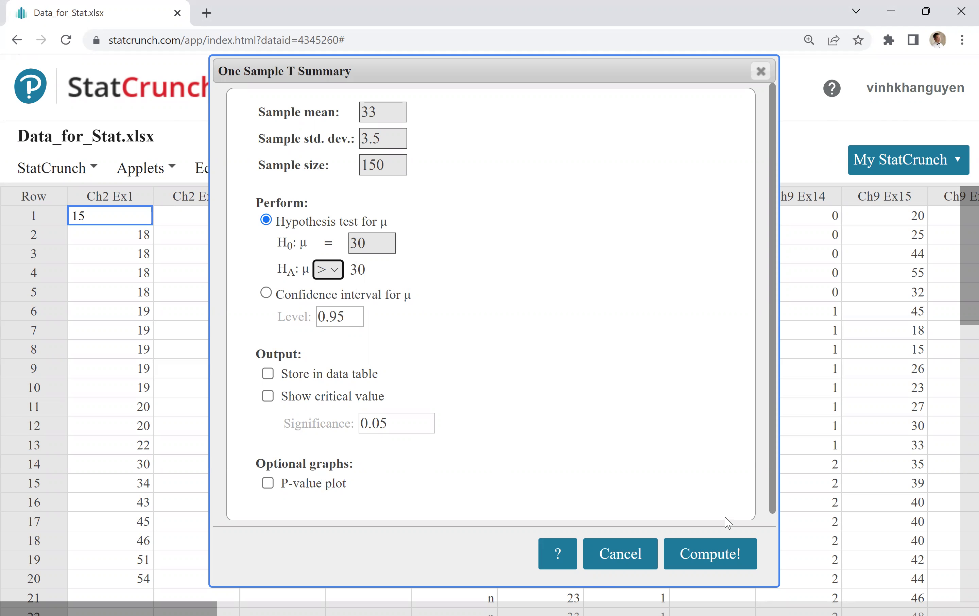
Compute the summary T test, and put the results window away after reading it
left_click(707, 559)
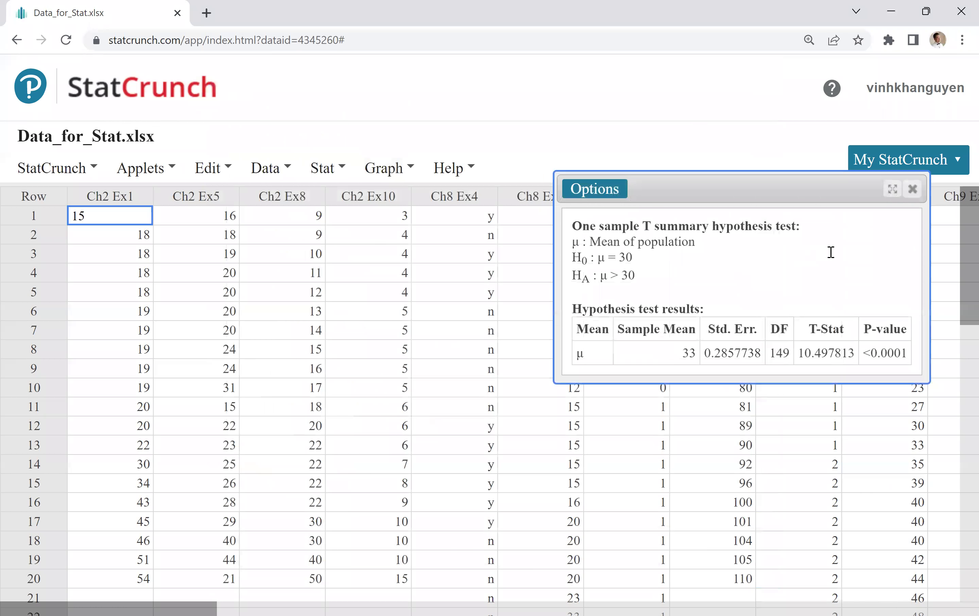
left_click_drag(731, 188, 593, 183)
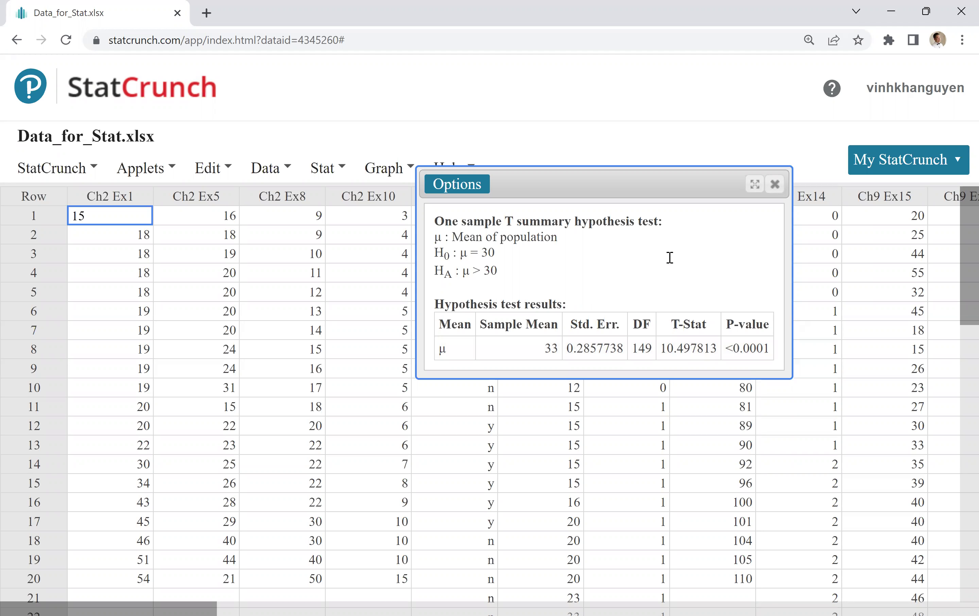
left_click(680, 156)
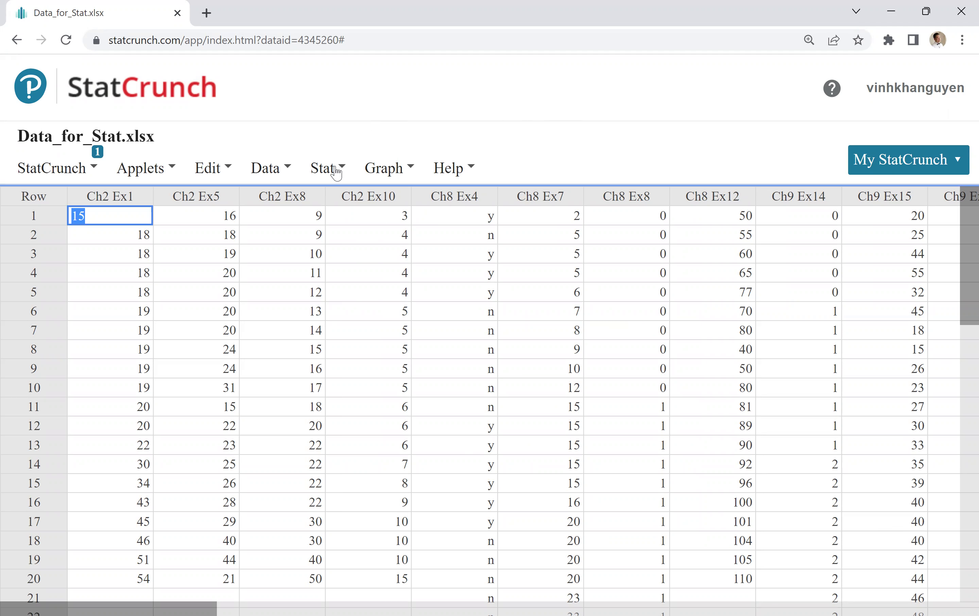
Start a one-sample T test with data and select the Ch9 Ex14 column
left_click(331, 166)
mouse_move(355, 300)
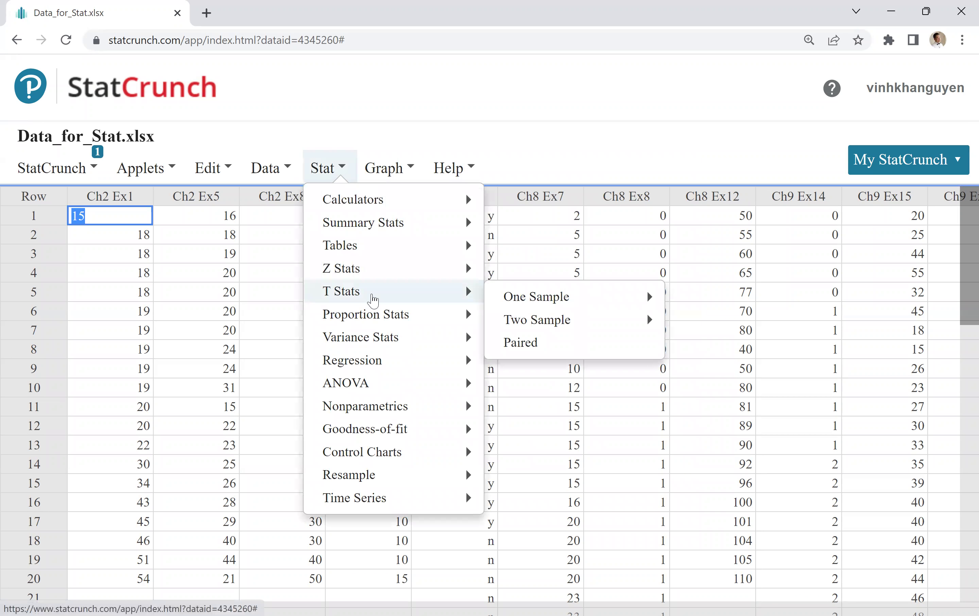
mouse_move(574, 303)
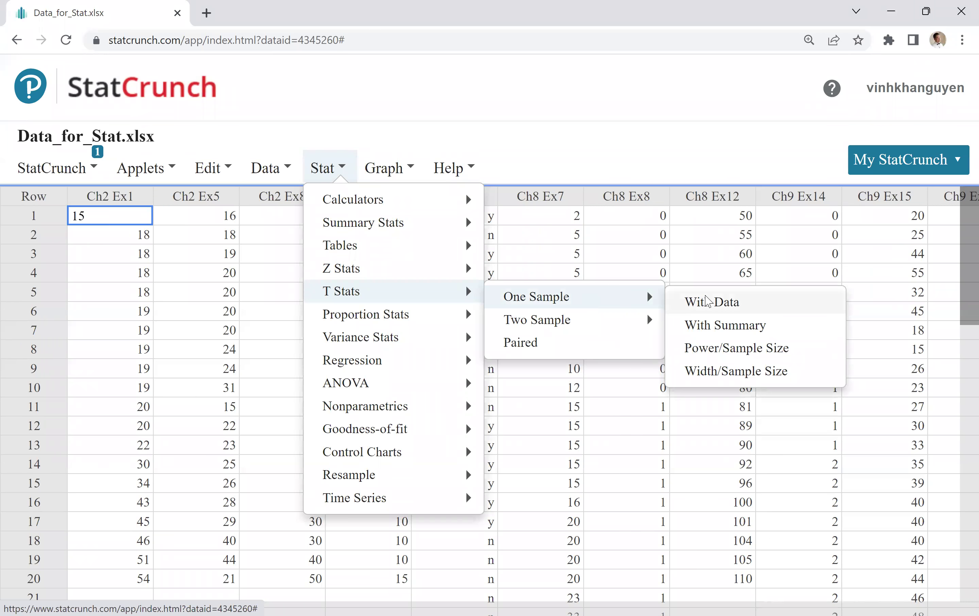
left_click(707, 302)
scroll(346, 185, "down", 1)
scroll(346, 185, "down", 2)
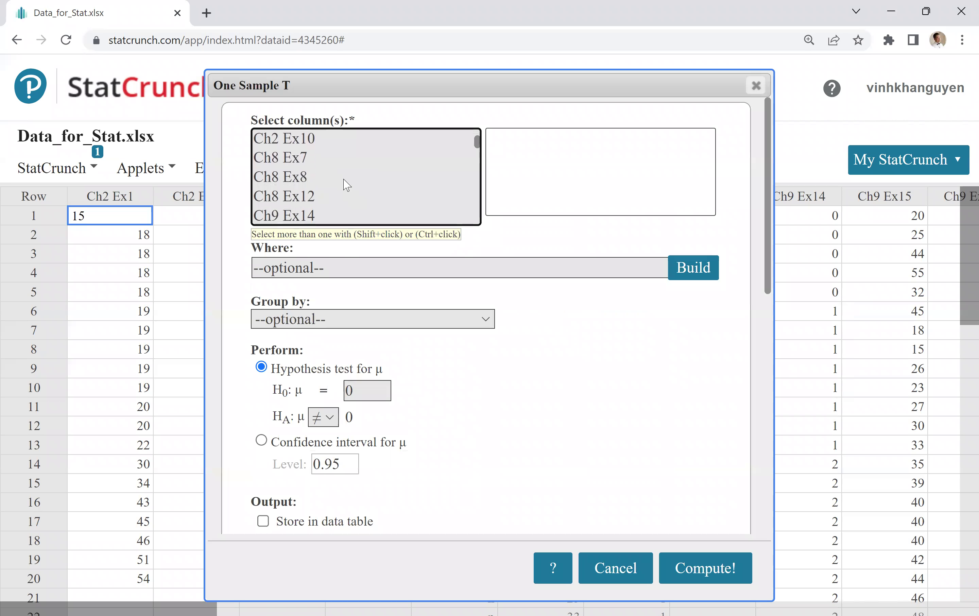
scroll(346, 186, "down", 3)
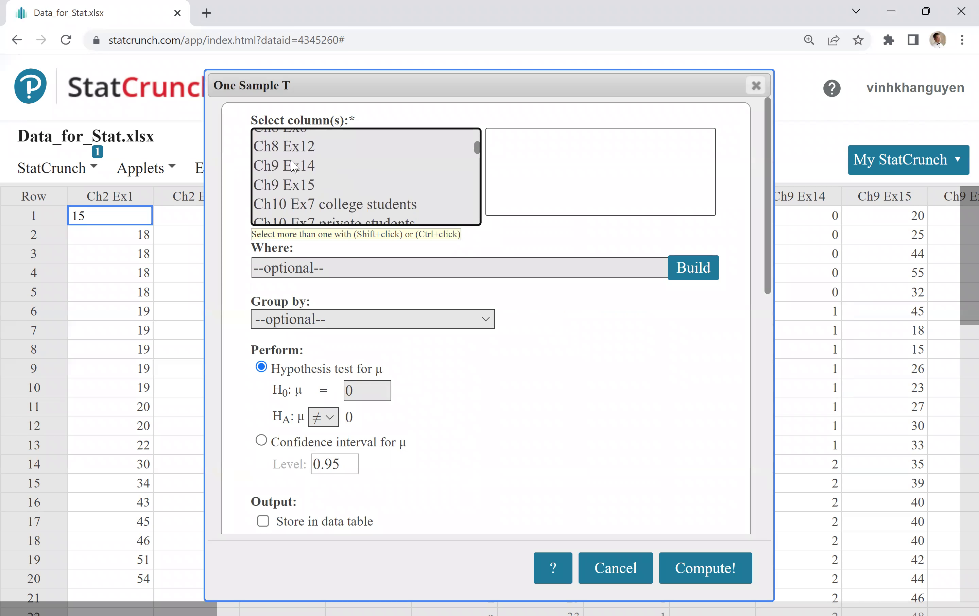
left_click(280, 173)
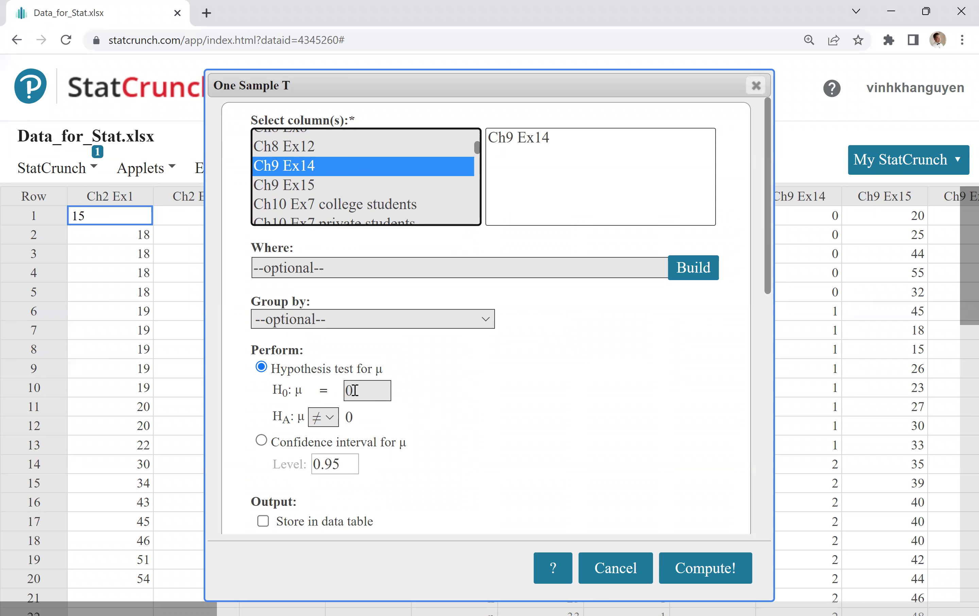
Set the hypothesis test for Ch9 Ex14 to a null mean of 3 with a less-than alternative
left_click(354, 391)
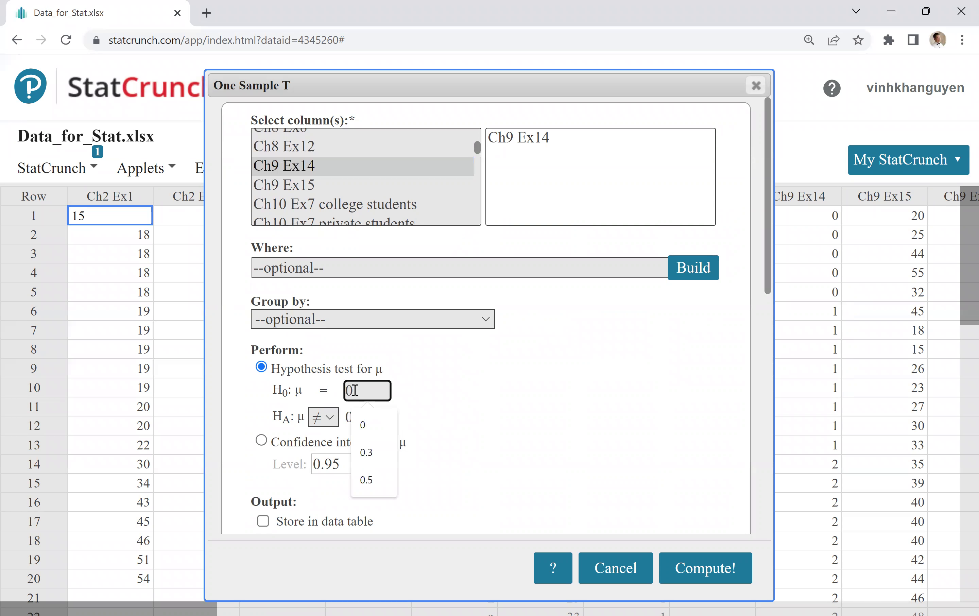
key("BackSpace")
type("3")
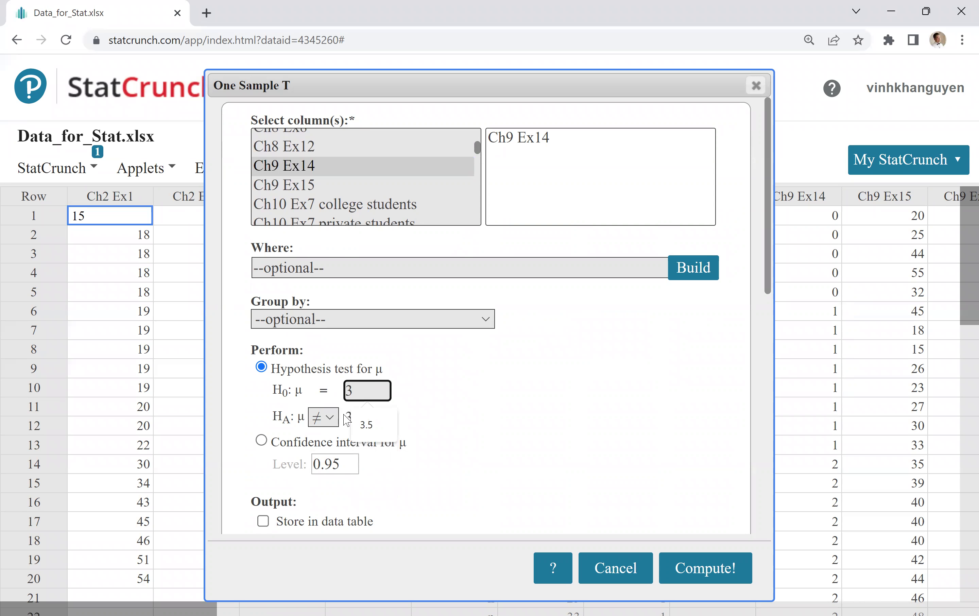
left_click(333, 420)
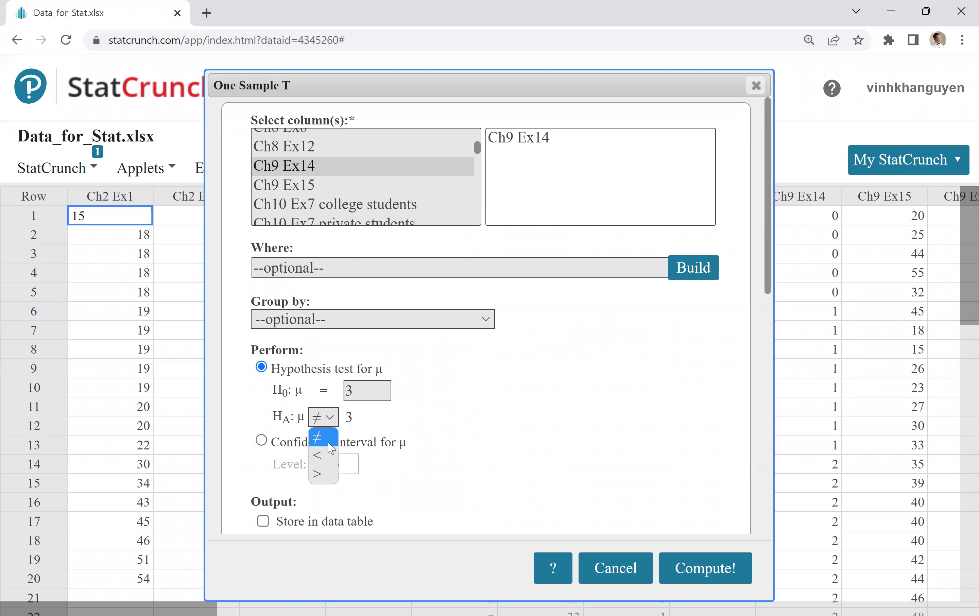
left_click(325, 460)
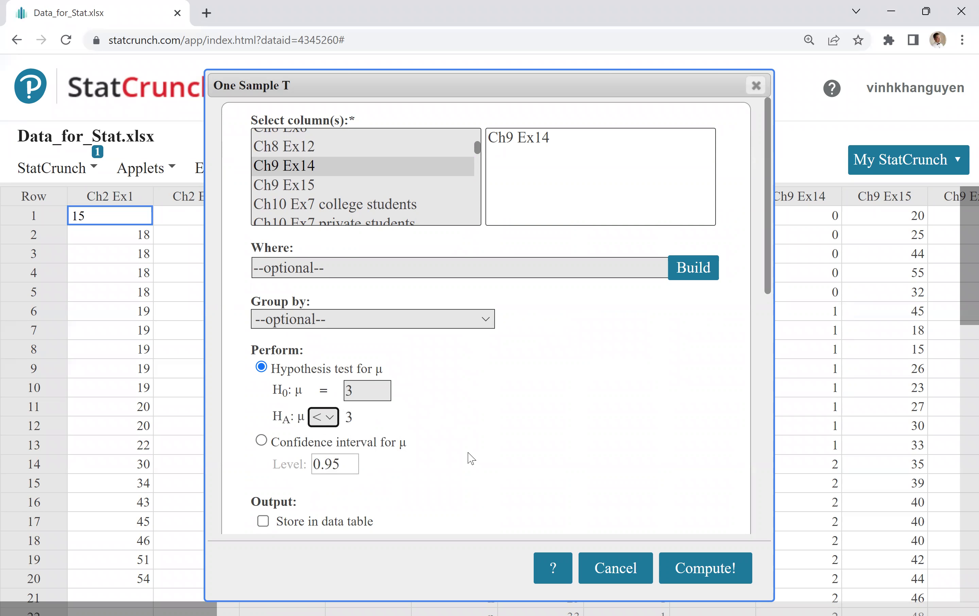
Add the P-value plot to the output and compute the test
scroll(448, 471, "down", 3)
scroll(465, 452, "down", 5)
left_click(309, 222)
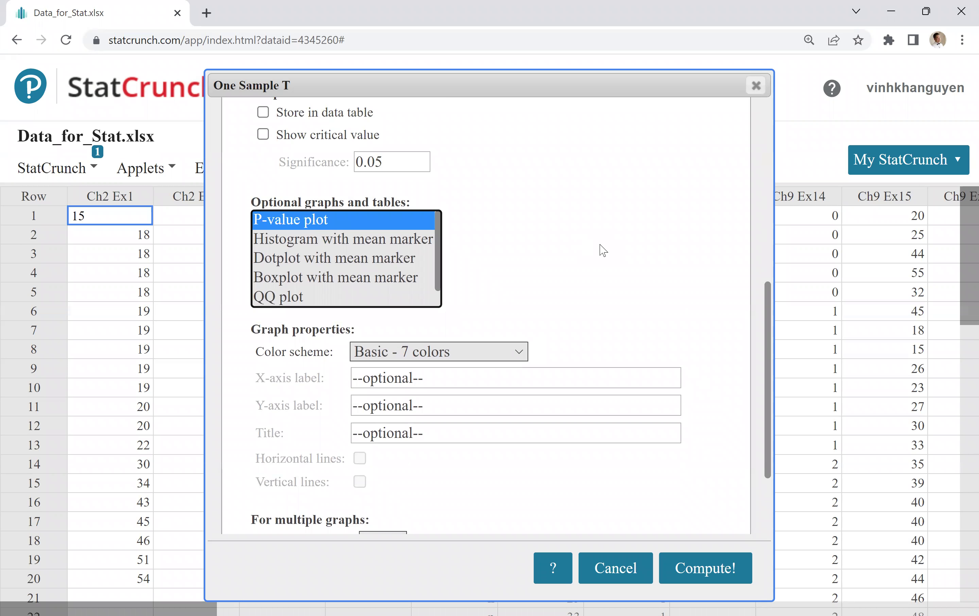
scroll(602, 250, "up", 3)
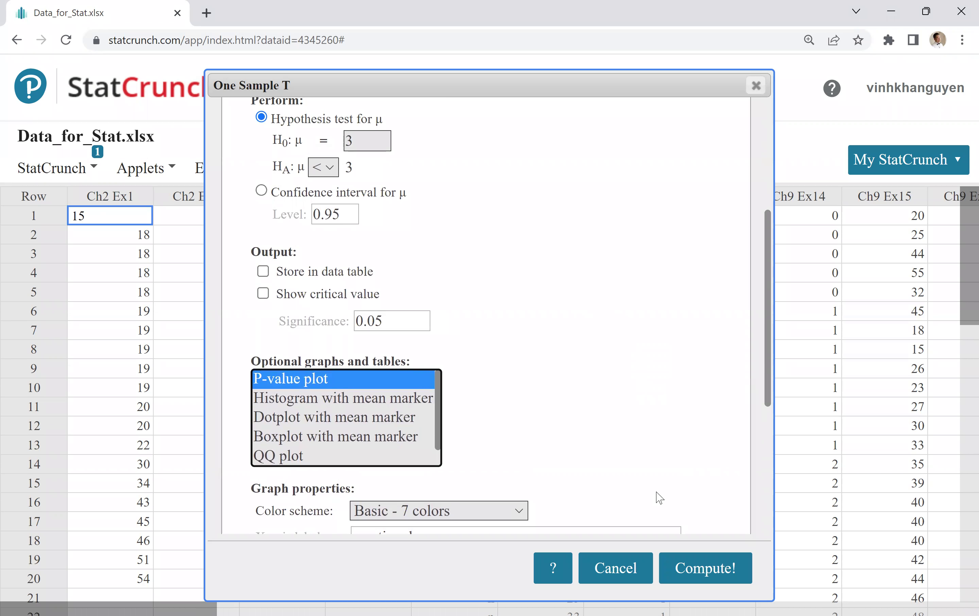
left_click(704, 579)
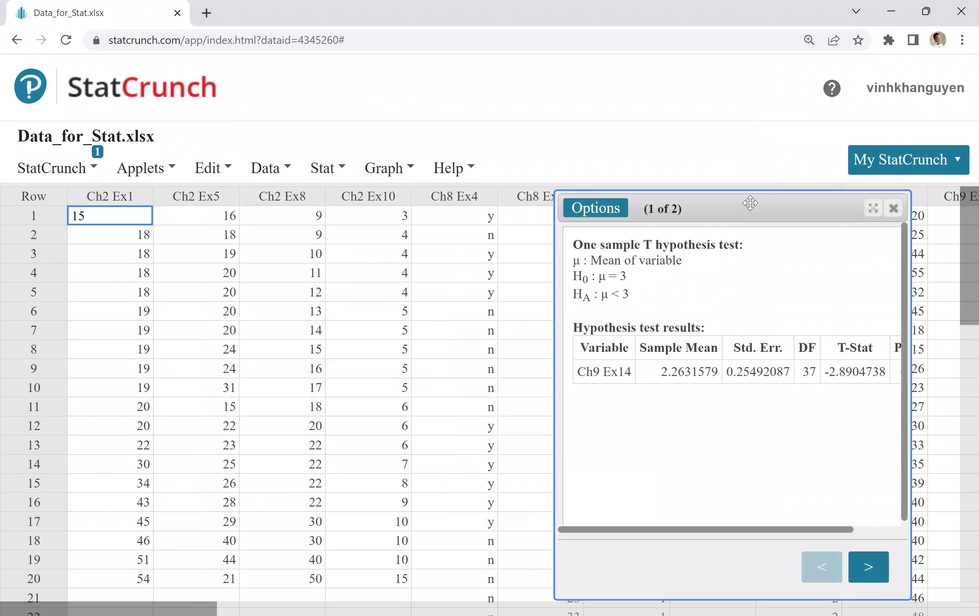
Move and widen the results window to fit the whole results table, and examine the T-stat on the P-value plot
left_click_drag(728, 211, 519, 203)
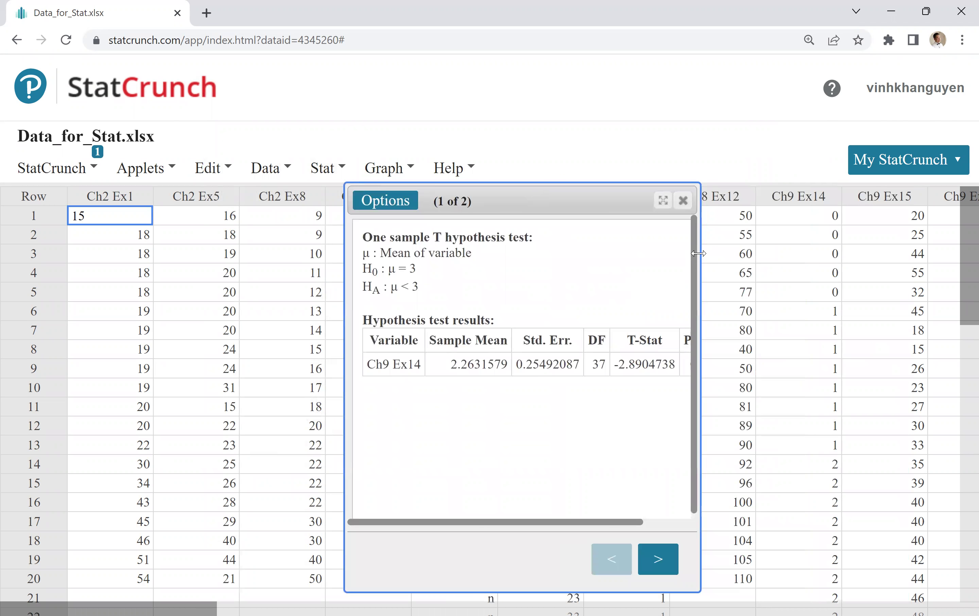
left_click_drag(698, 253, 832, 253)
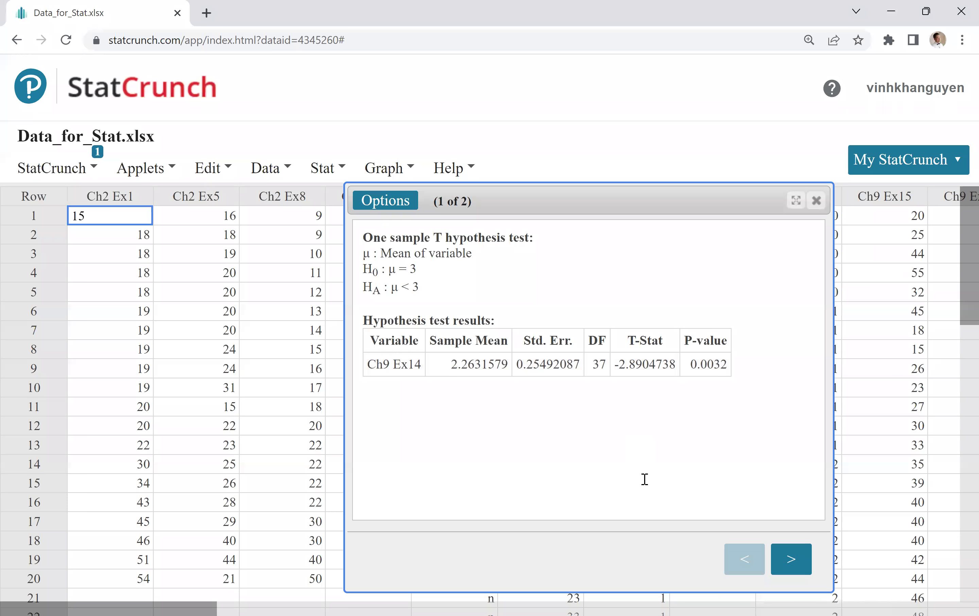
double_click(405, 287)
left_click(447, 289)
left_click(790, 559)
mouse_move(448, 473)
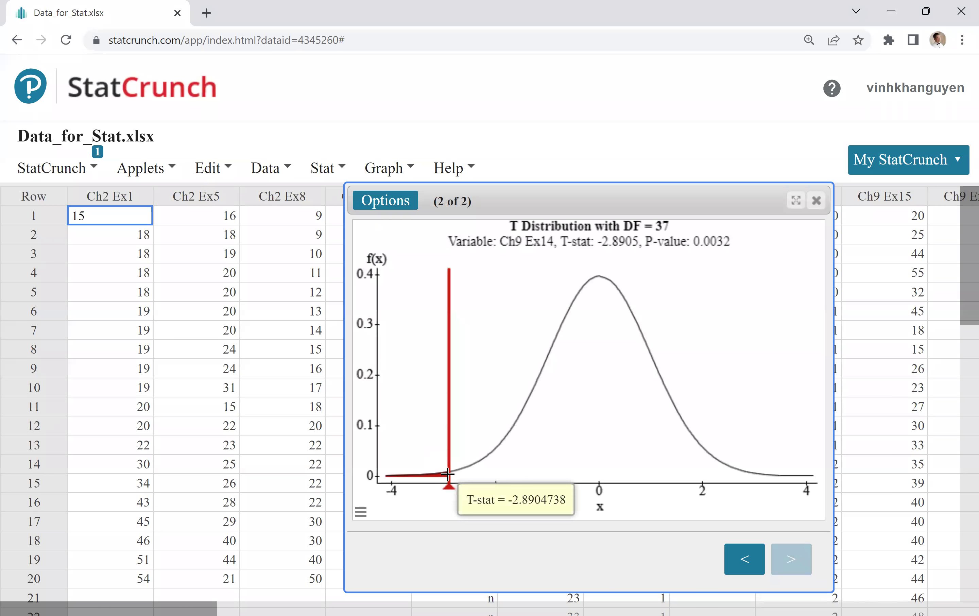